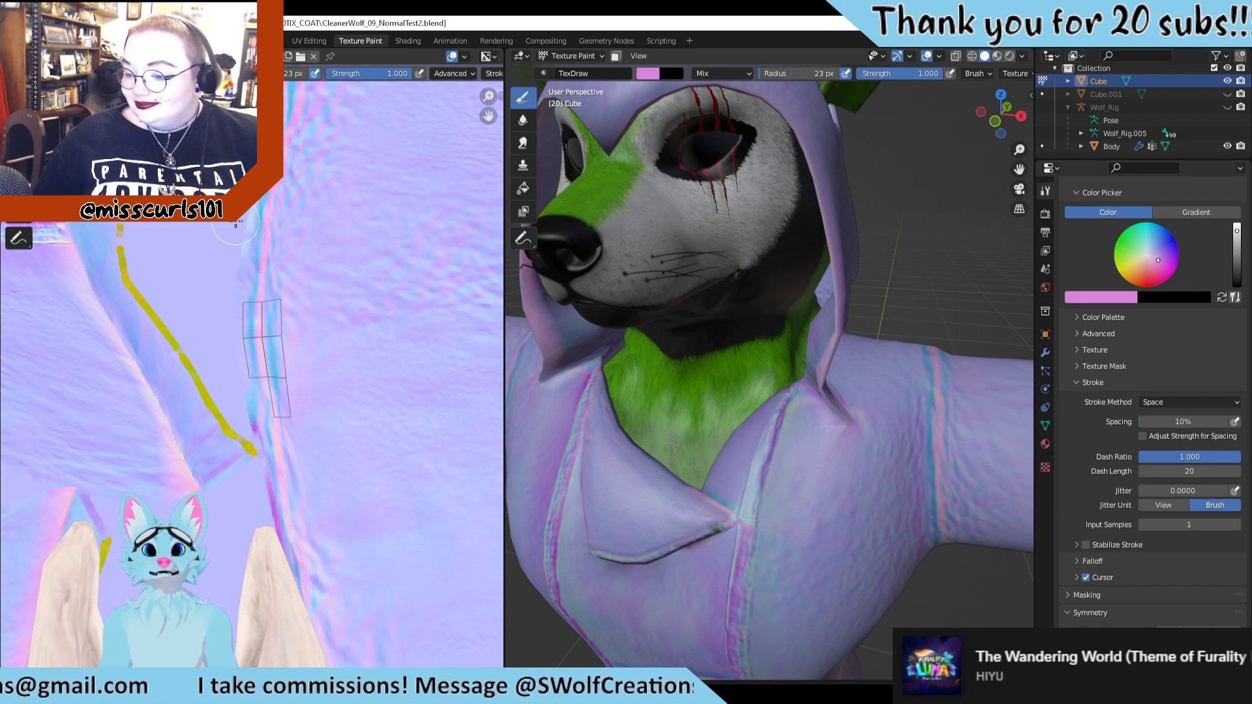
# Set the texture paint brush radius to 14 px
pyautogui.rightClick(338, 321)
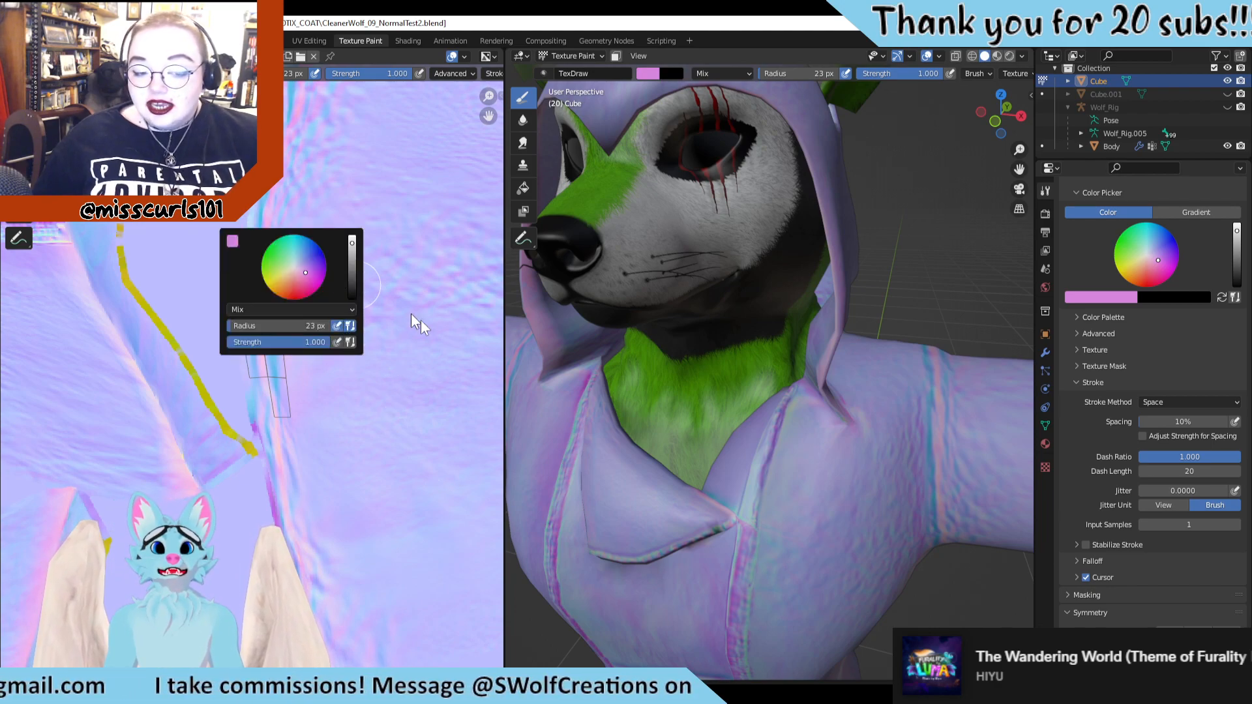
pyautogui.rightClick(263, 351)
pyautogui.moveTo(231, 329); pyautogui.dragTo(227, 334)
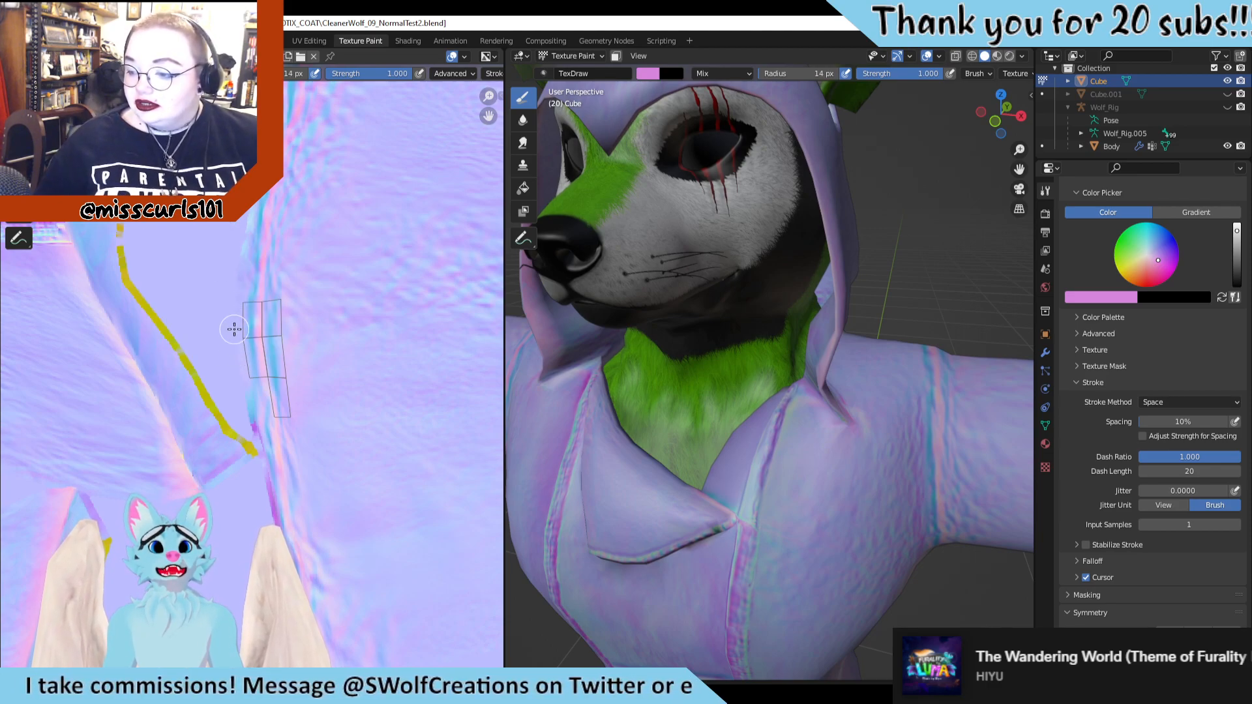
pyautogui.scroll(-5, 327, 269)
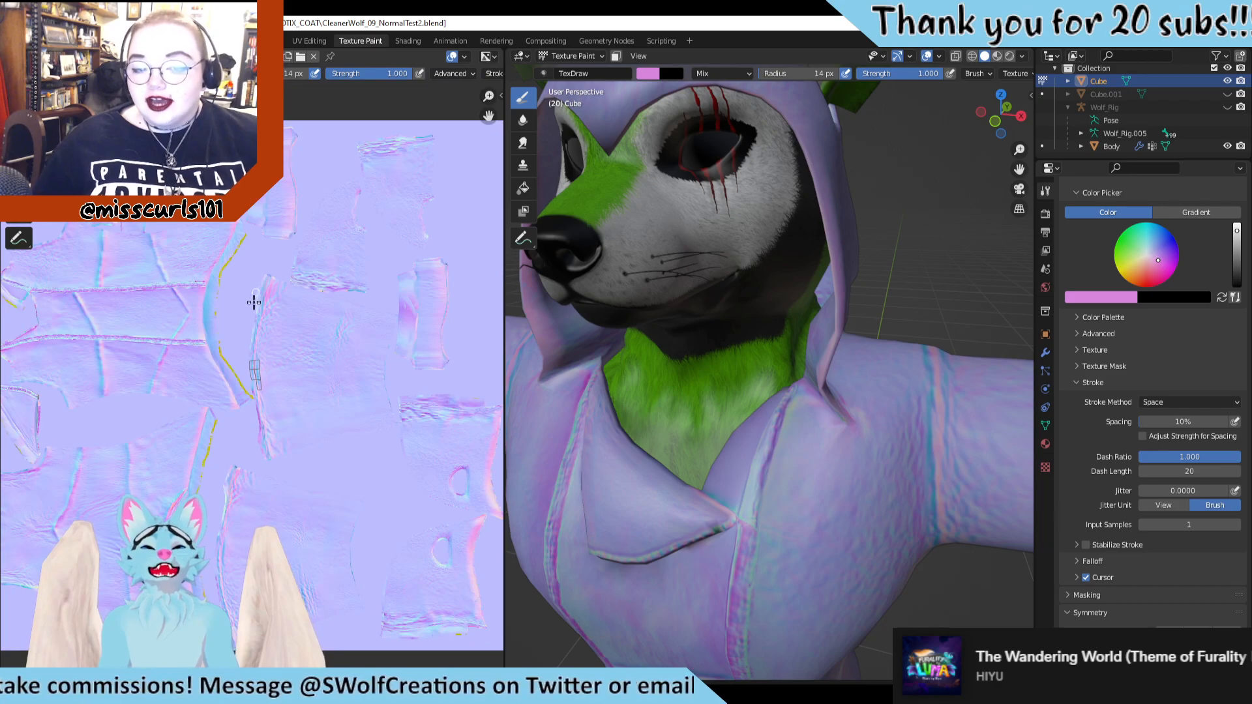
pyautogui.scroll(3, 256, 301)
pyautogui.moveTo(338, 380); pyautogui.dragTo(256, 312, button='middle')
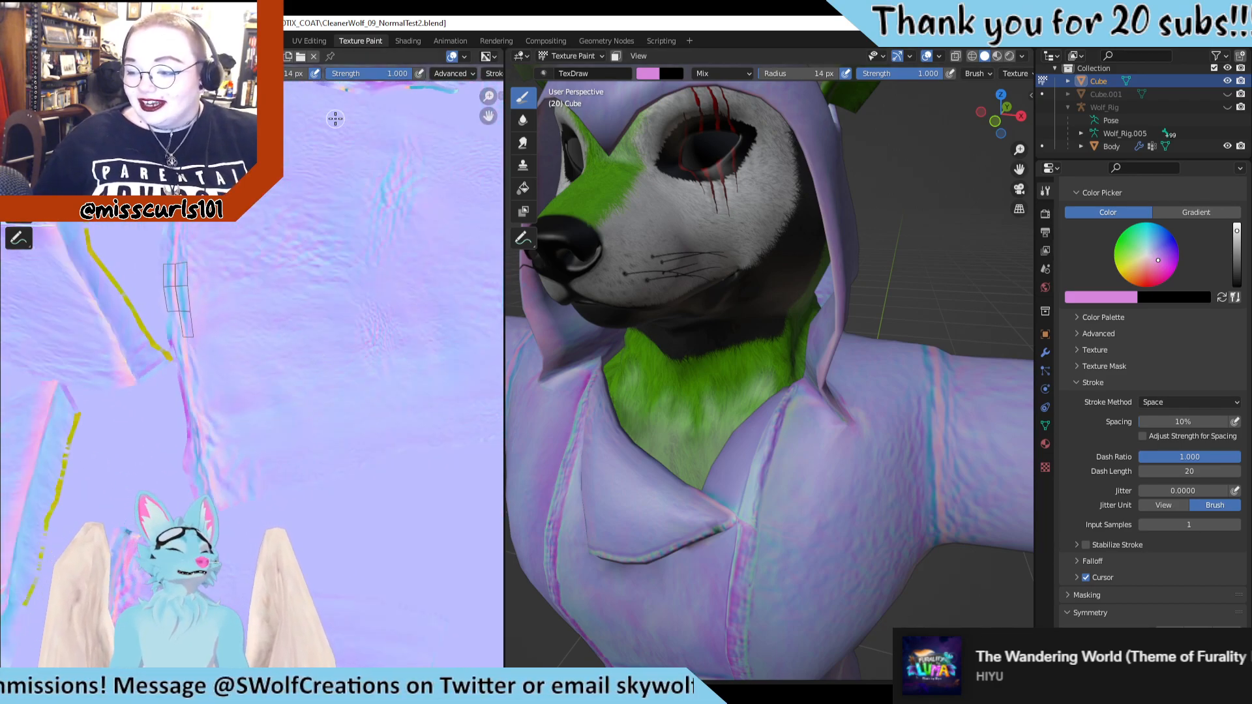
pyautogui.scroll(-1, 261, 379)
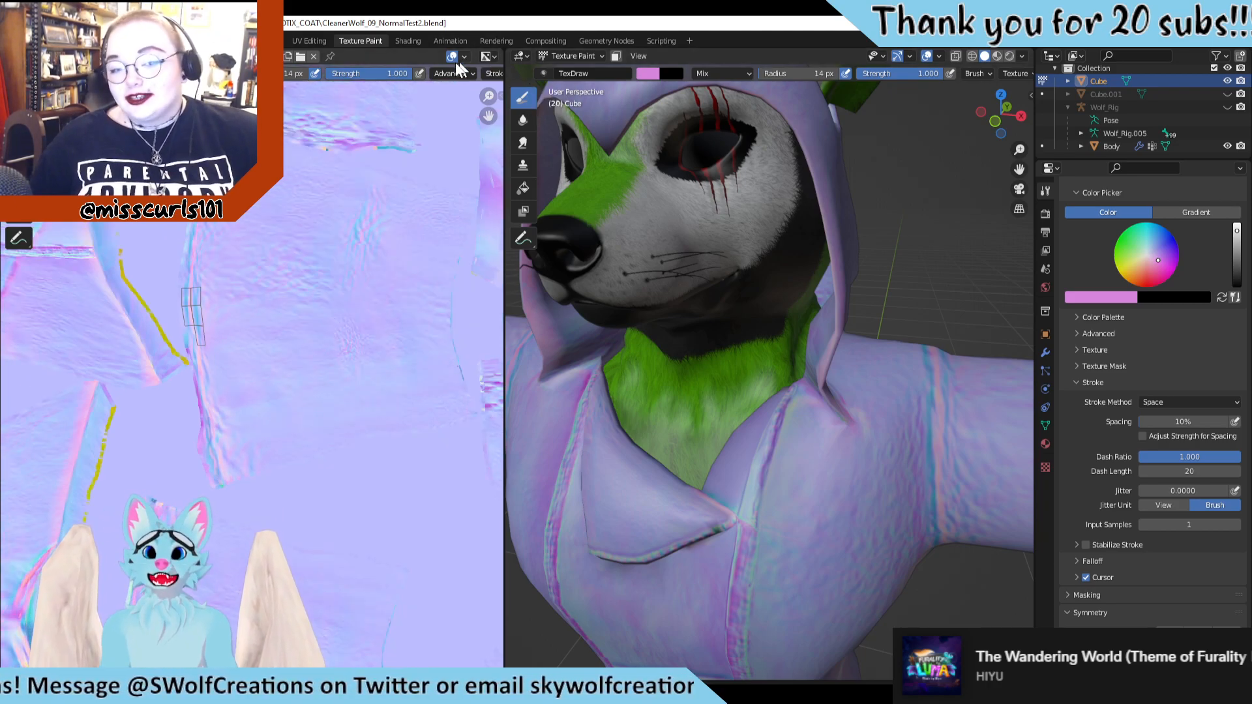
# In the Shading workspace, connect the normal map image texture's Color output to the Base Color of the coat's Principled BSDF
pyautogui.click(310, 39)
pyautogui.click(353, 41)
pyautogui.click(409, 41)
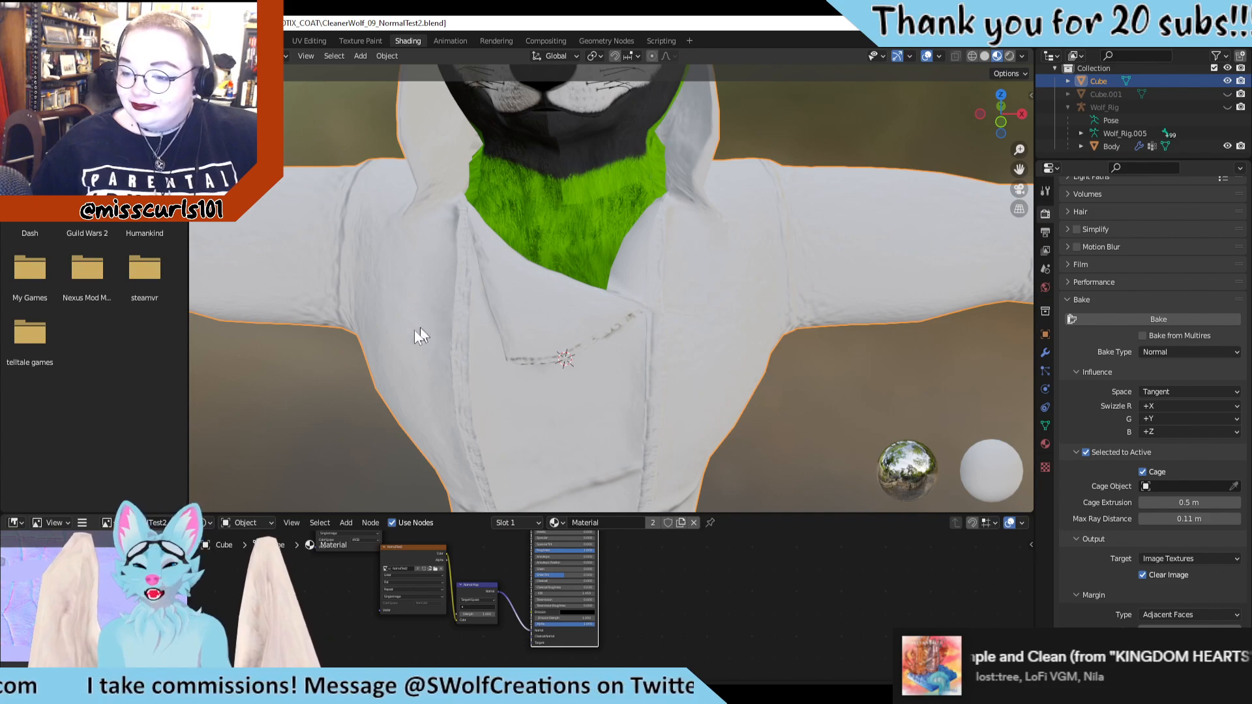
pyautogui.moveTo(604, 297); pyautogui.dragTo(619, 246, button='middle')
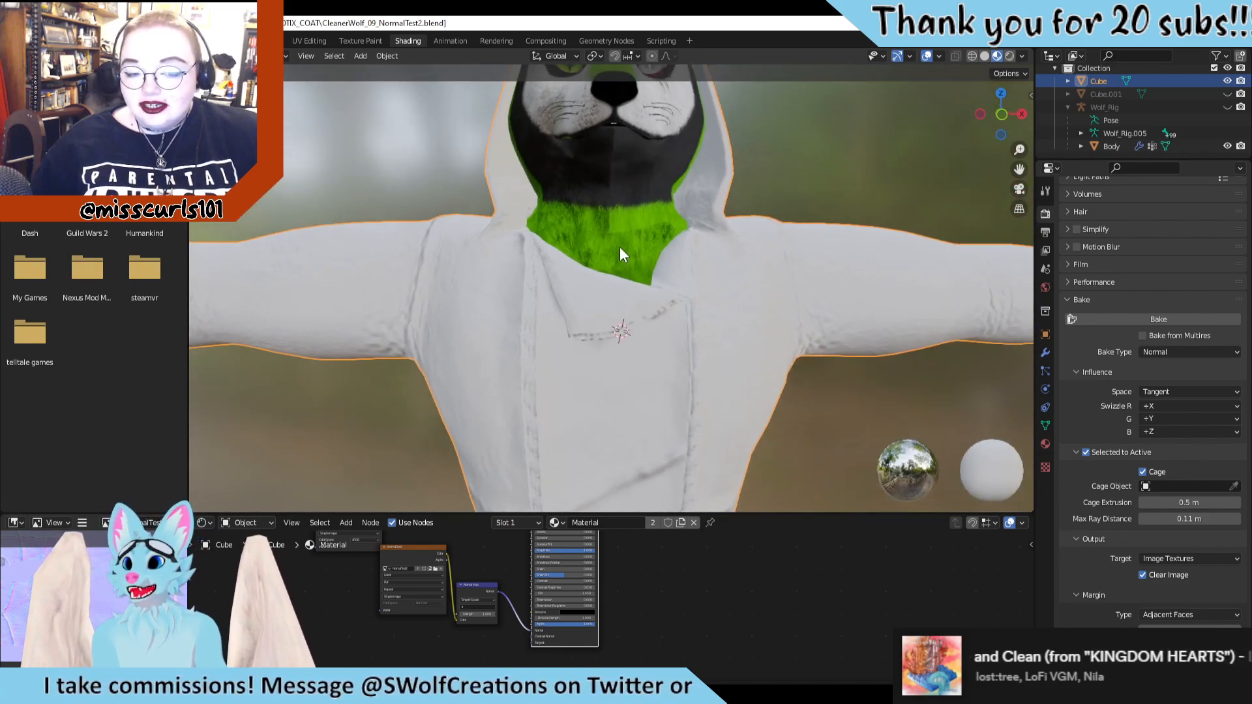
pyautogui.moveTo(519, 356); pyautogui.dragTo(525, 361, button='middle')
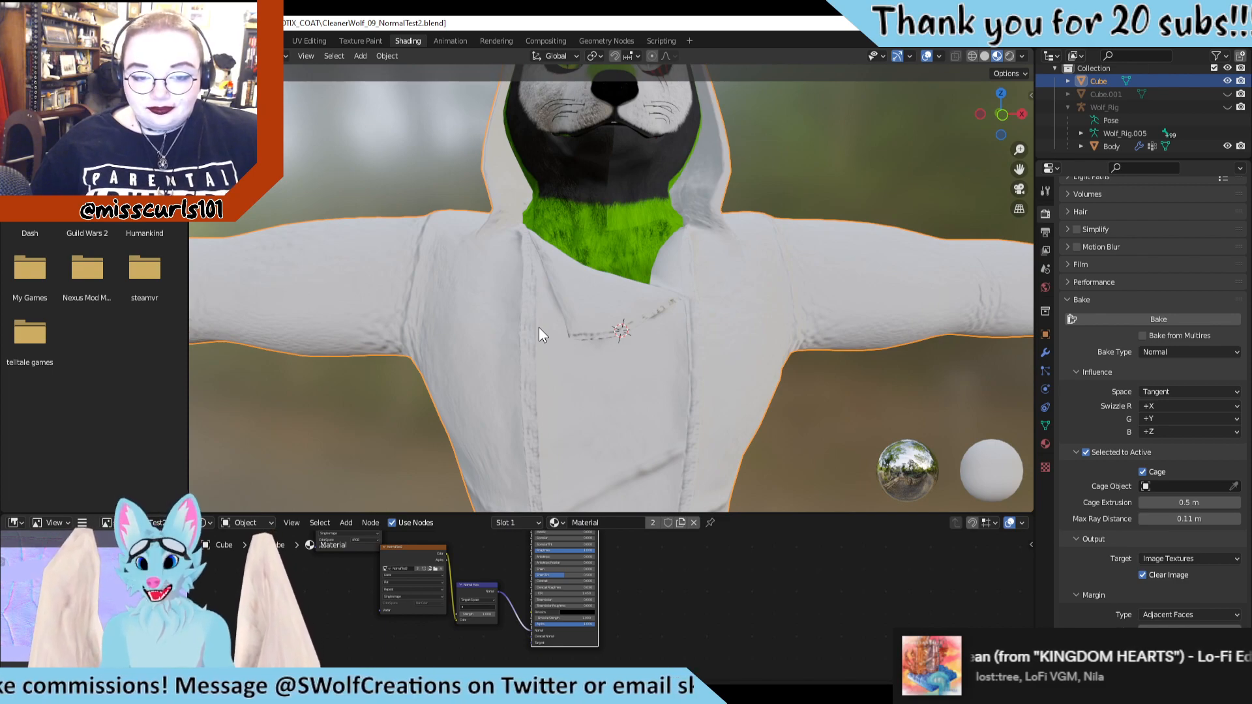
pyautogui.moveTo(486, 337); pyautogui.dragTo(484, 347, button='middle')
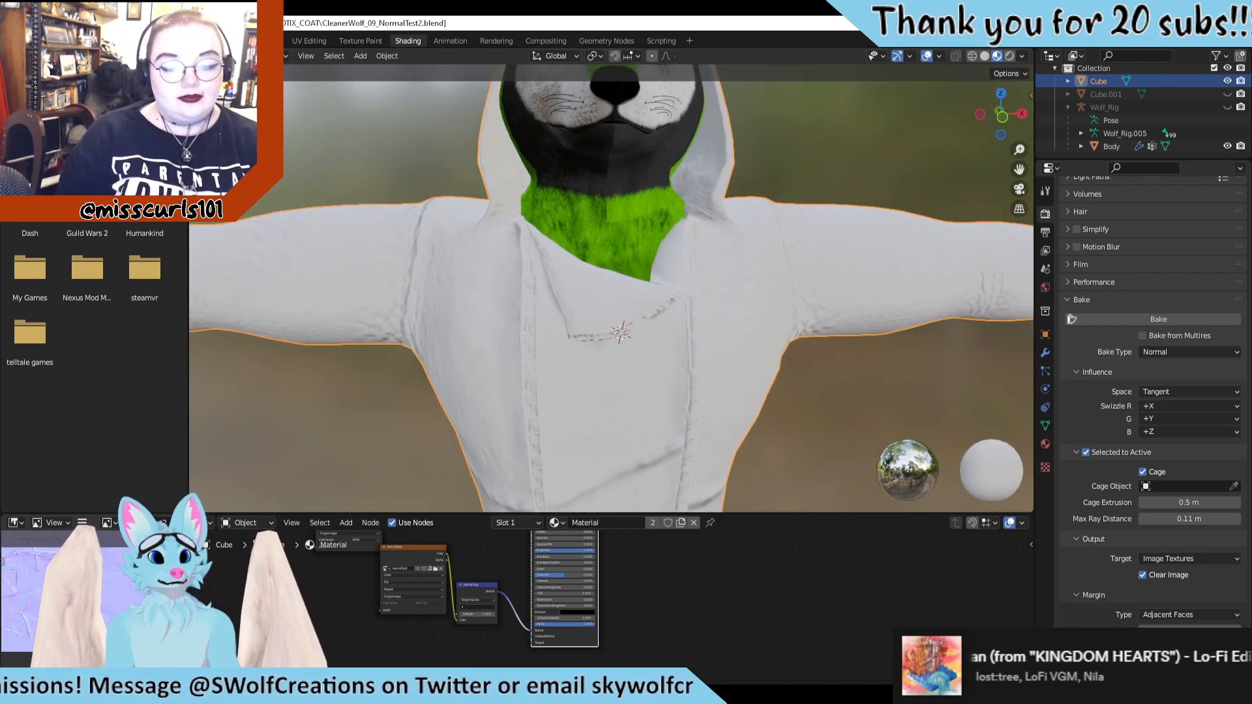
pyautogui.moveTo(456, 386); pyautogui.dragTo(472, 311, button='middle')
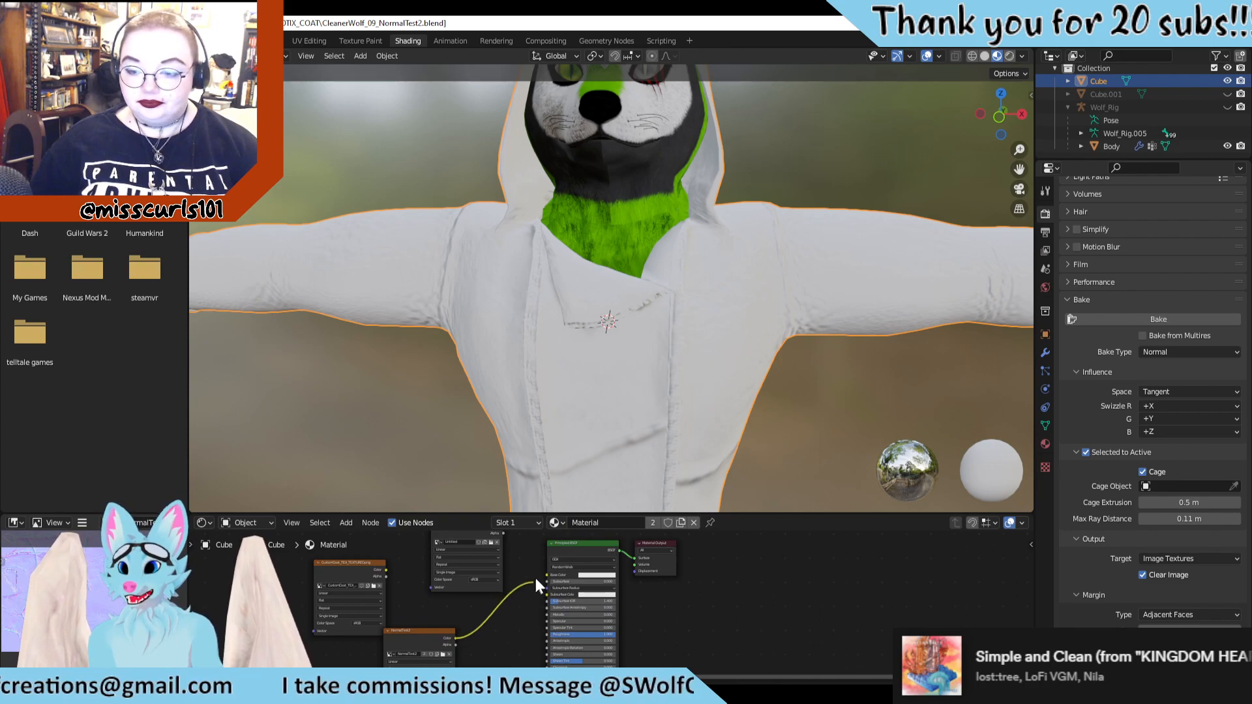
pyautogui.moveTo(534, 577); pyautogui.dragTo(546, 576)
# Examine the normal map's seams and fabric folds on the coat's front, shoulders and sleeves
pyautogui.moveTo(519, 406); pyautogui.dragTo(530, 400, button='middle')
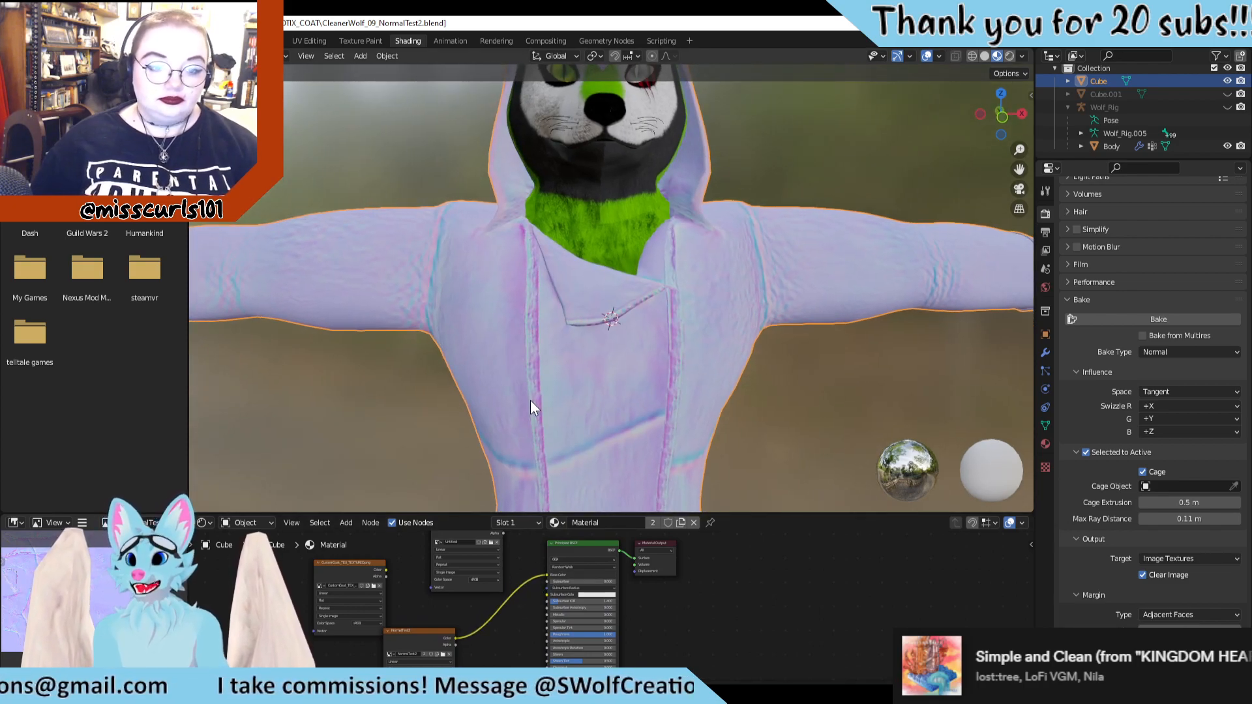
pyautogui.keyDown('shift'); pyautogui.moveTo(541, 293); pyautogui.dragTo(526, 409, button='middle'); pyautogui.keyUp('shift')
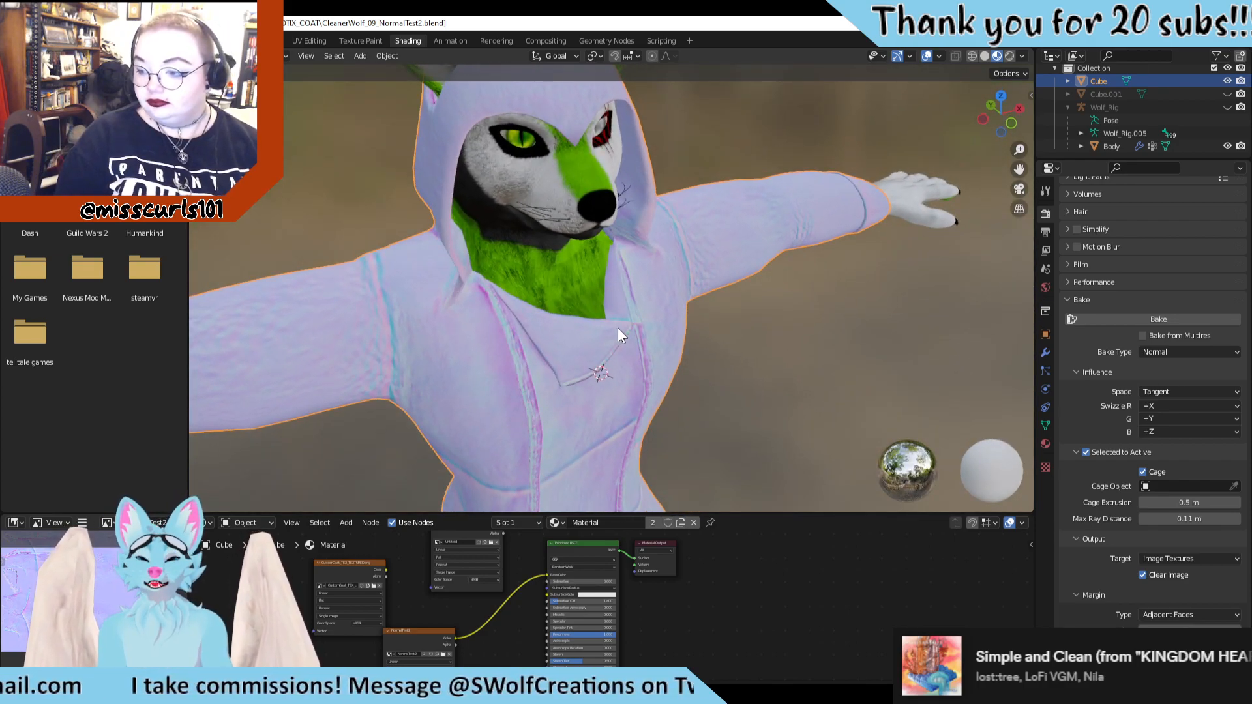
pyautogui.moveTo(617, 328); pyautogui.dragTo(514, 304, button='middle')
pyautogui.scroll(2, 642, 308)
pyautogui.keyDown('shift'); pyautogui.moveTo(711, 231); pyautogui.dragTo(670, 267, button='middle'); pyautogui.keyUp('shift')
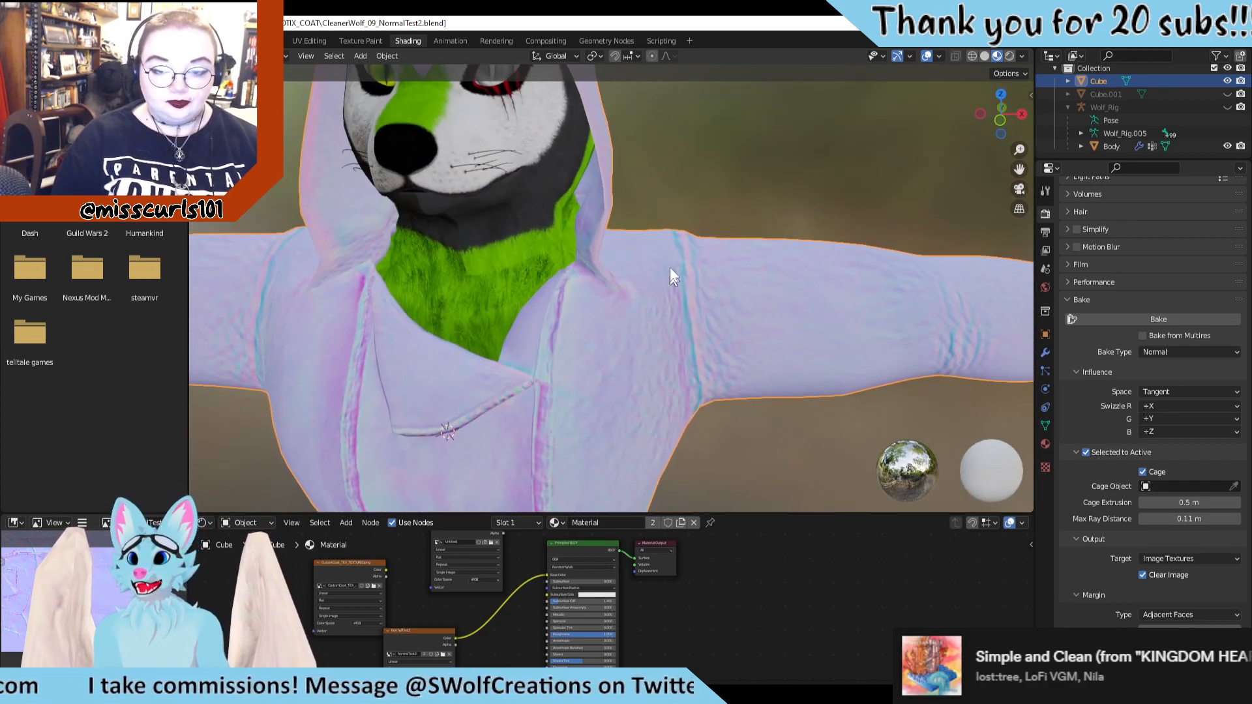
pyautogui.keyDown('shift'); pyautogui.moveTo(264, 317); pyautogui.dragTo(532, 350, button='middle'); pyautogui.keyUp('shift')
pyautogui.scroll(2, 533, 349)
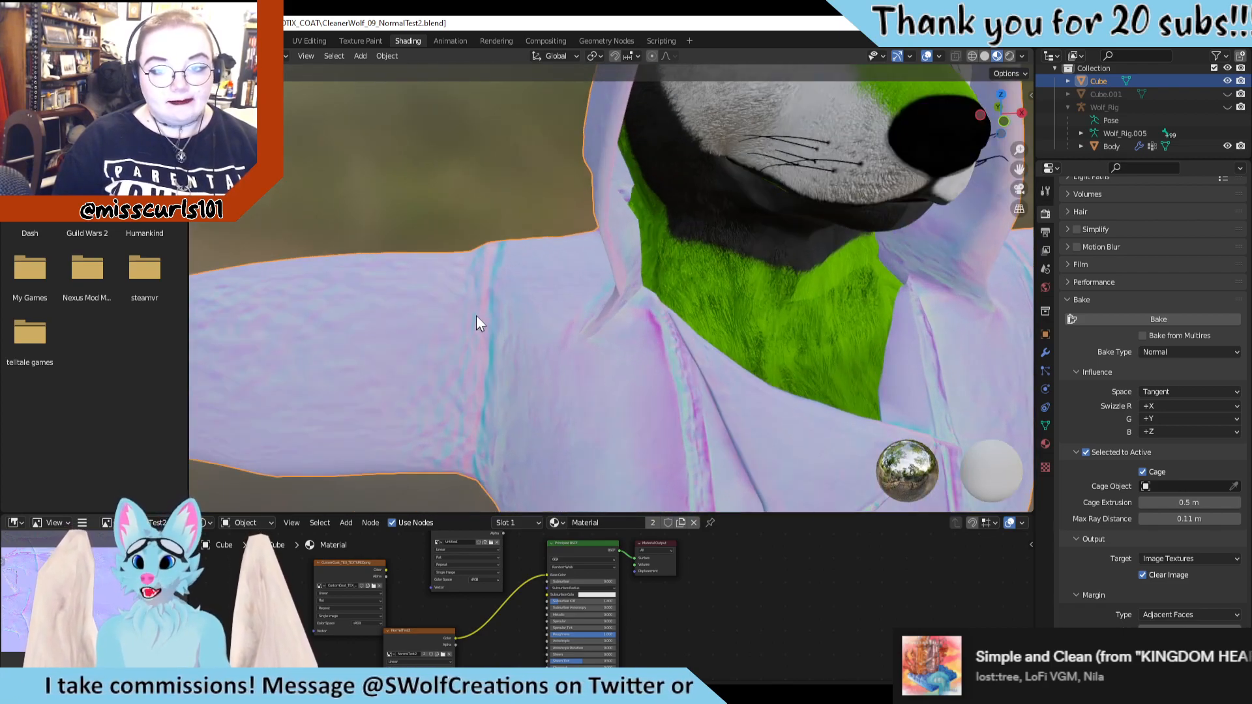
pyautogui.keyDown('shift'); pyautogui.moveTo(477, 315); pyautogui.dragTo(600, 409, button='middle'); pyautogui.keyUp('shift')
pyautogui.scroll(2, 528, 372)
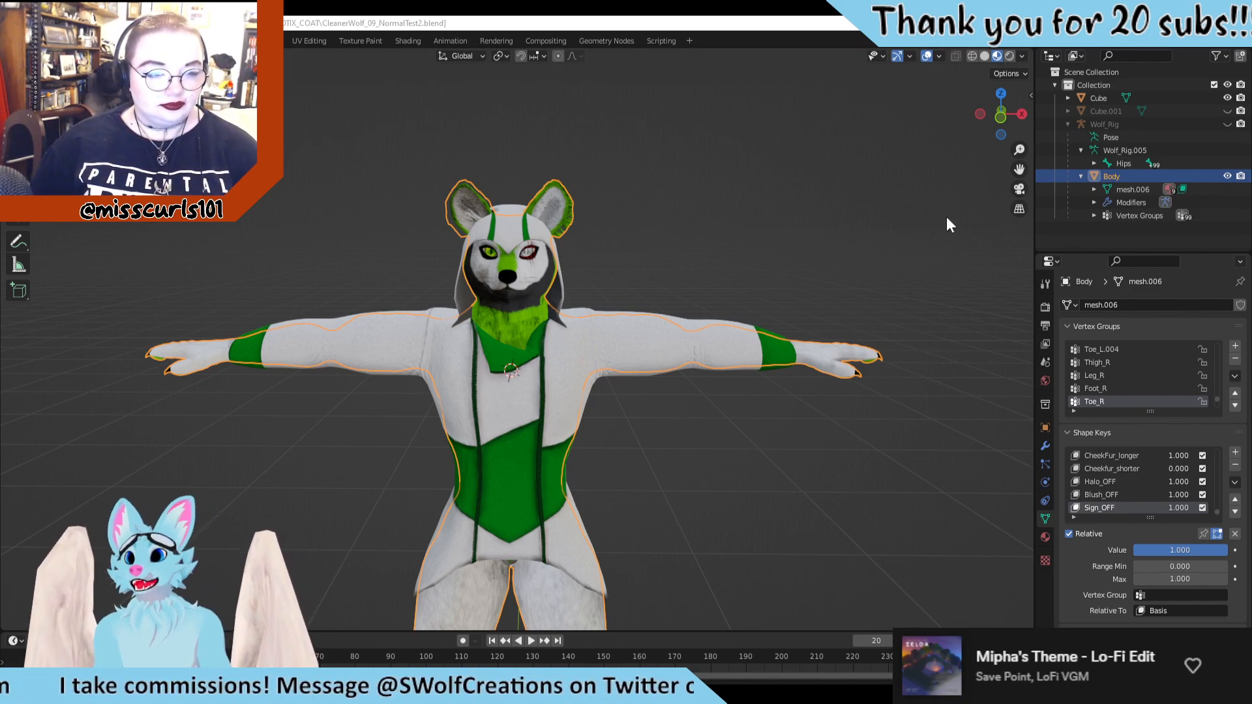
# Unhide the Wolf_Rig armature and save a new copy of the file as CleanerWolf_10_TransferMeshData.blend
pyautogui.click(1233, 143)
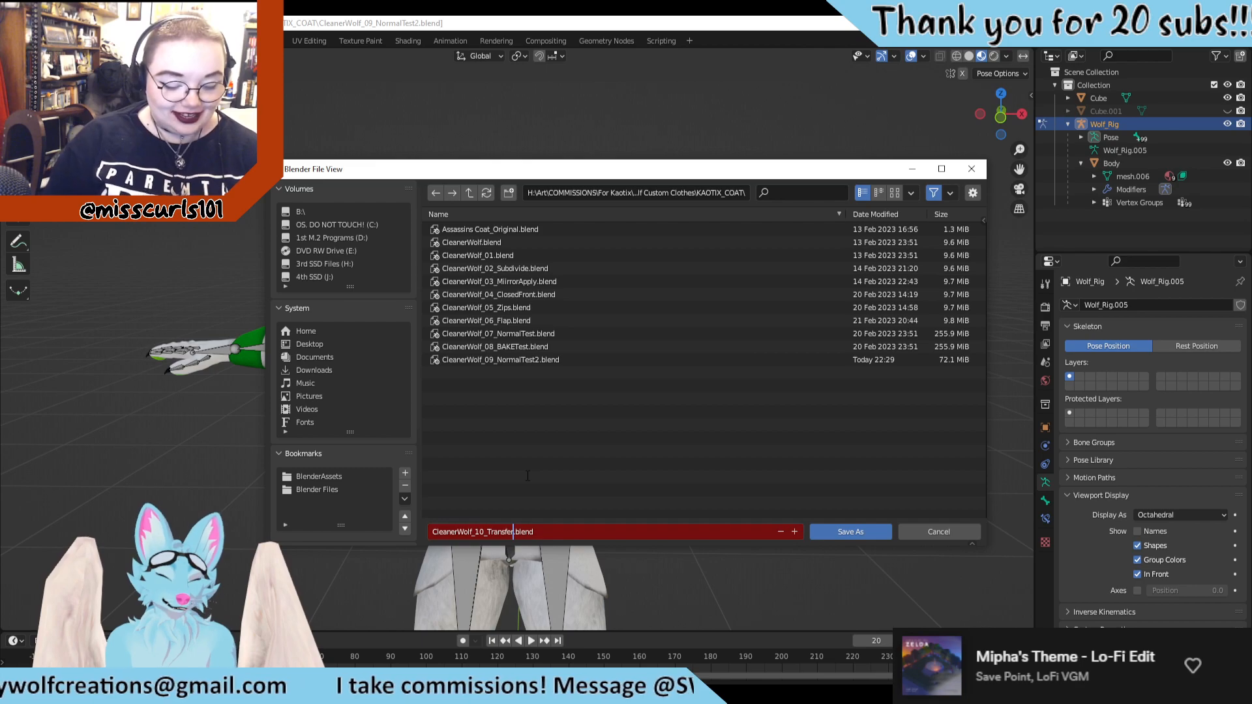
pyautogui.write('Mre')
pyautogui.press('BackSpace')
pyautogui.press('BackSpace')
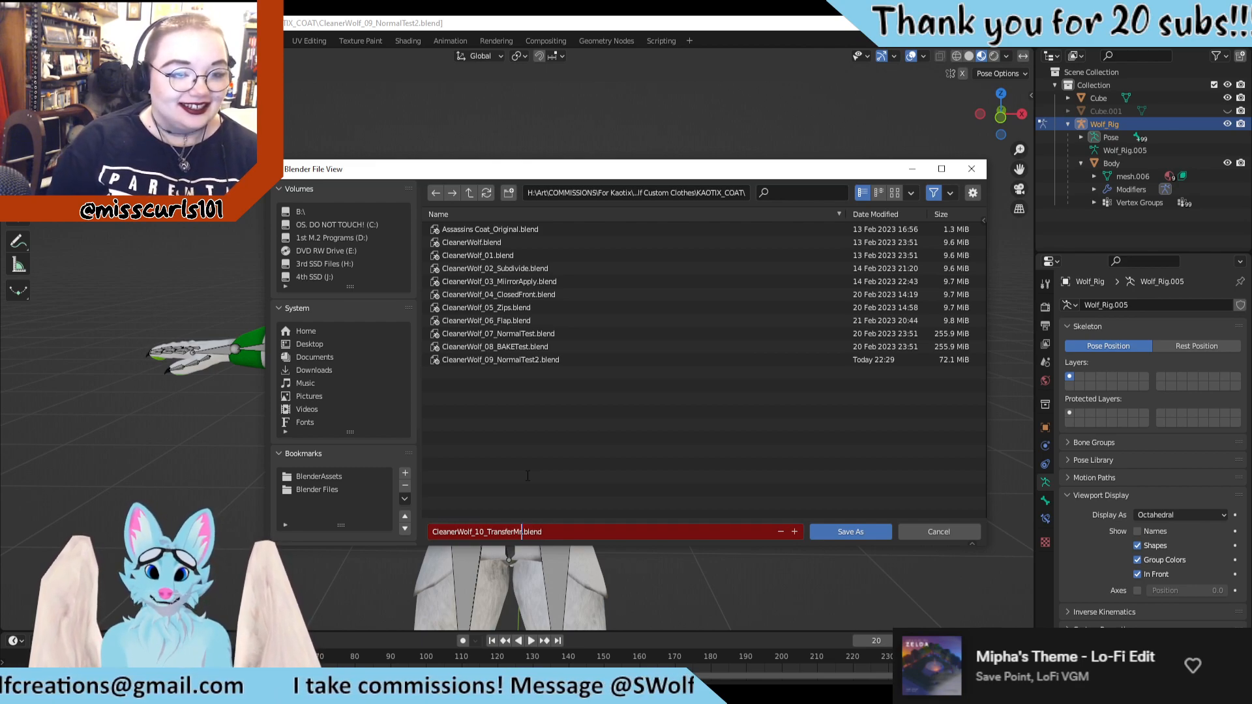
pyautogui.write('eshData')
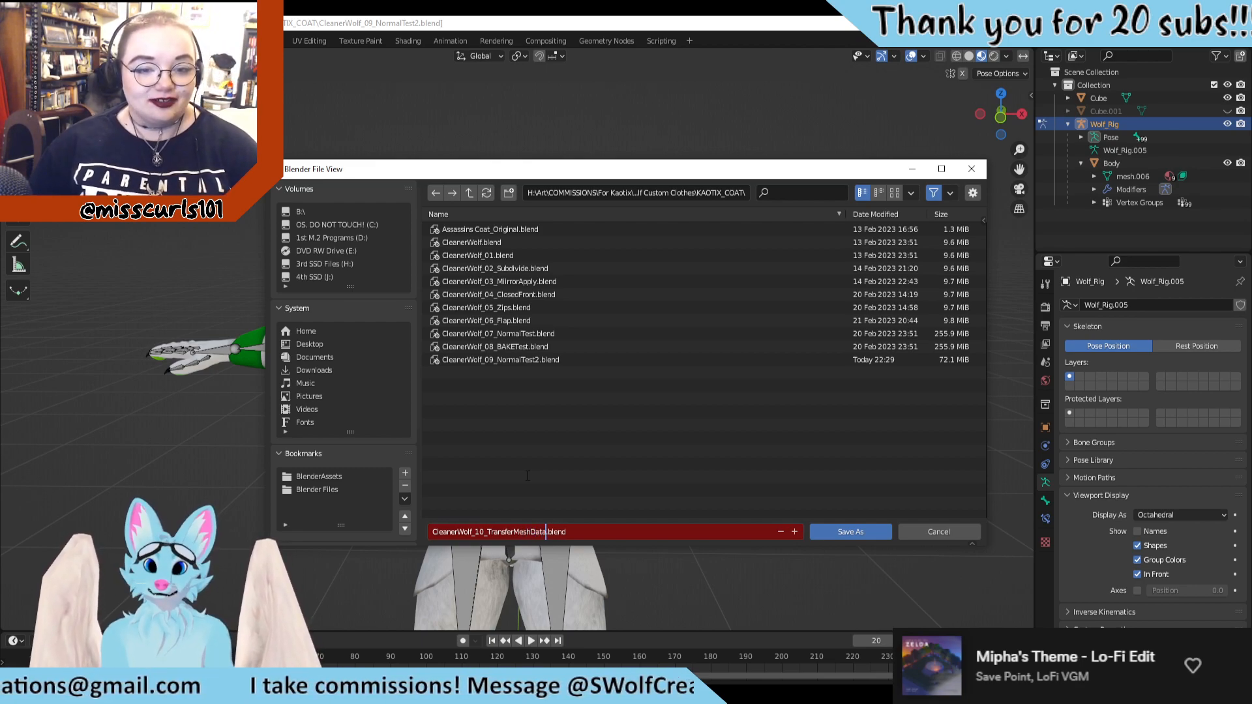
pyautogui.click(844, 533)
pyautogui.click(847, 532)
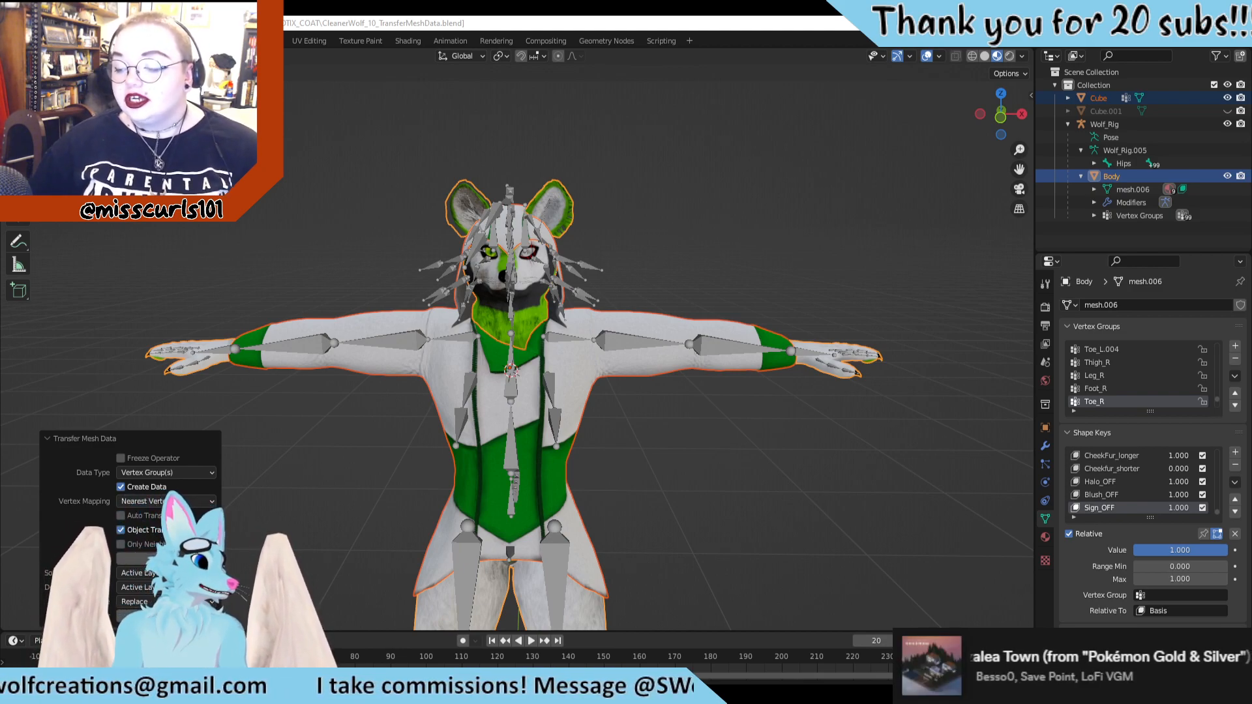
# Set the source layers of the vertex group mesh data transfer from Body to the coat to All Layers
pyautogui.click(139, 572)
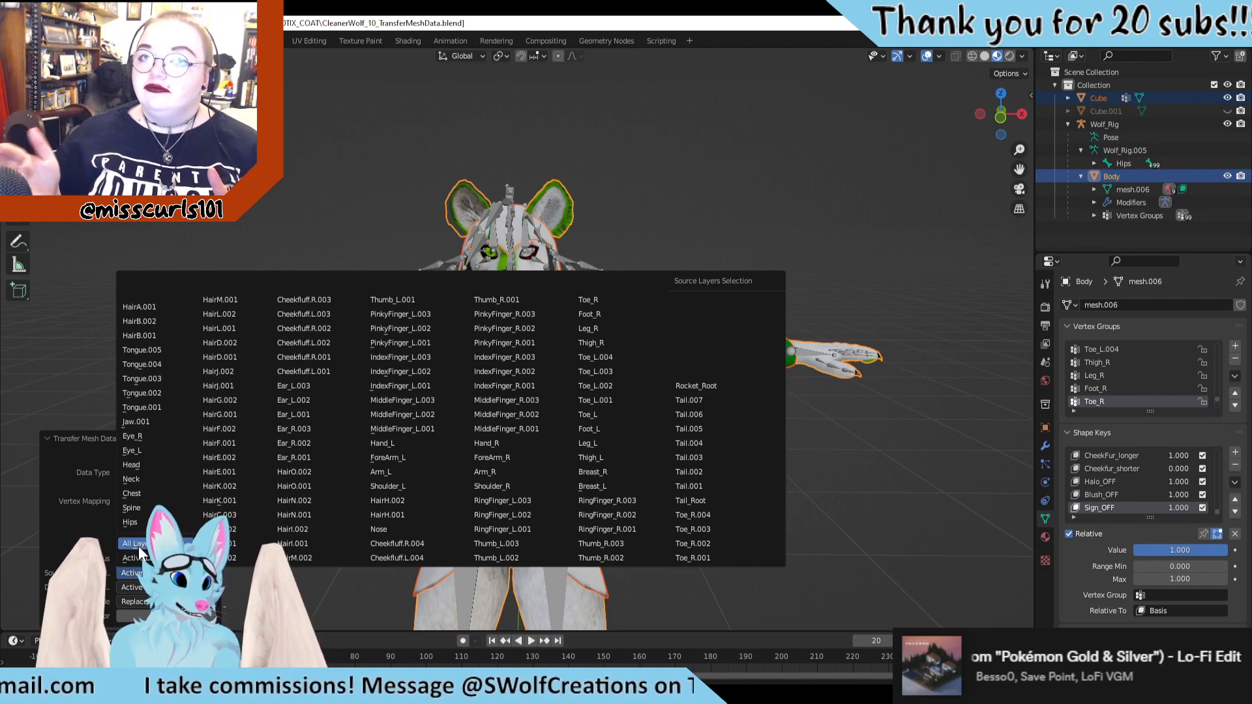
pyautogui.click(138, 544)
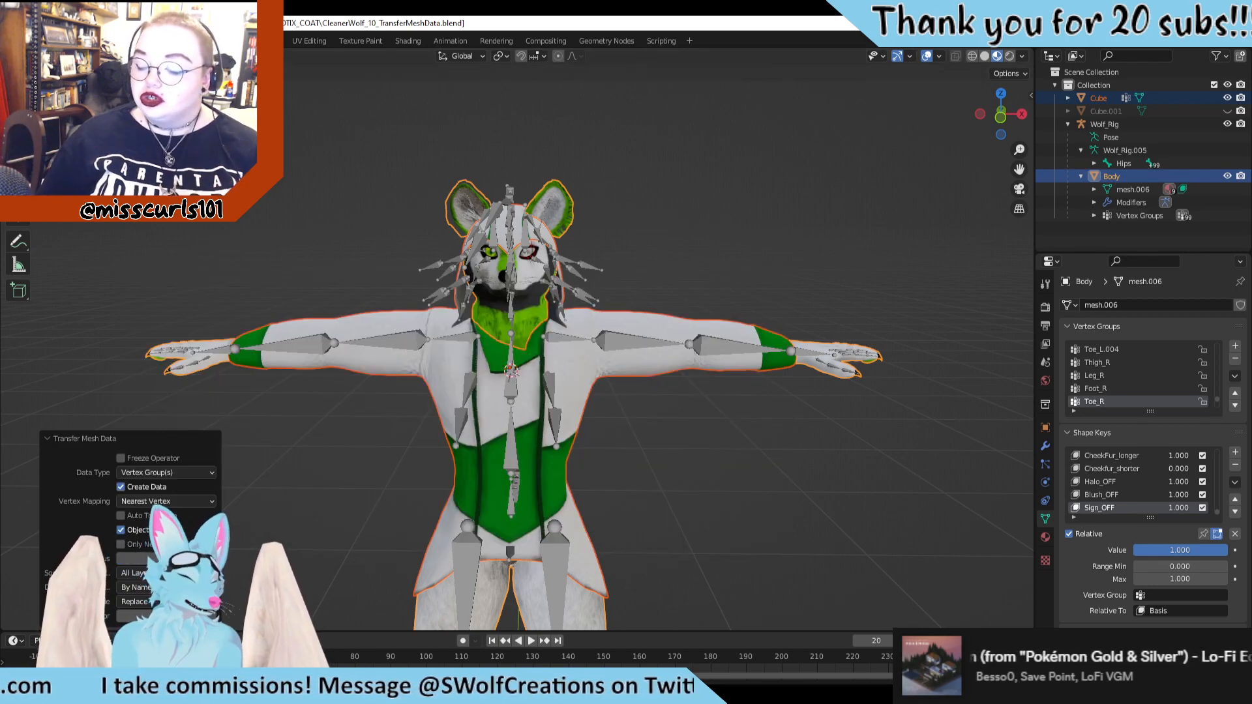